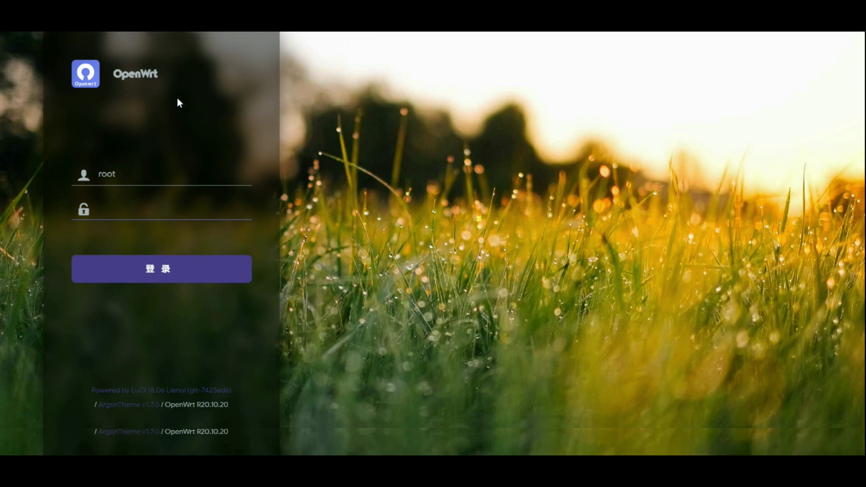
Step: Log in as root and scroll the status overview to the IPv4/IPv6 upstream details
text(password)
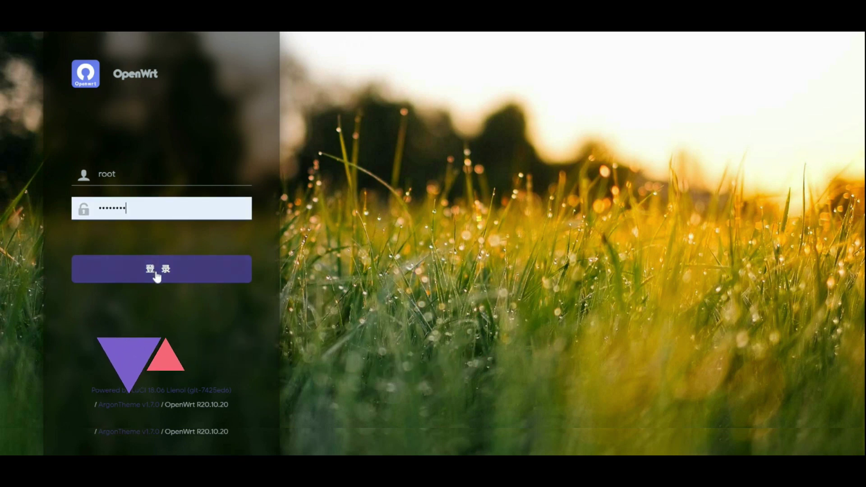
click(156, 273)
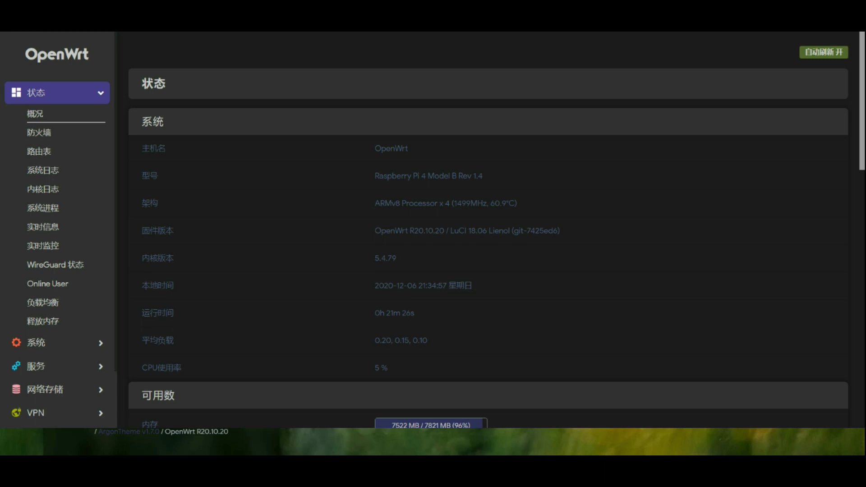
scroll(180, 364, down, 3)
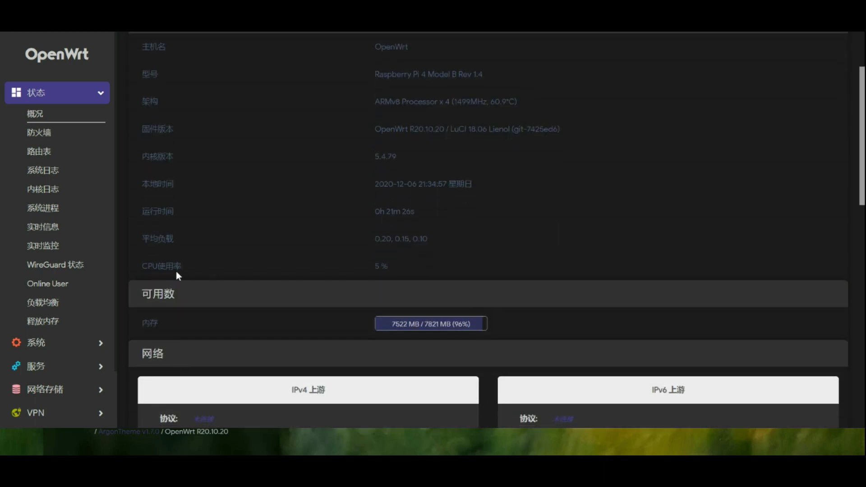
scroll(177, 274, down, 1)
scroll(469, 232, down, 2)
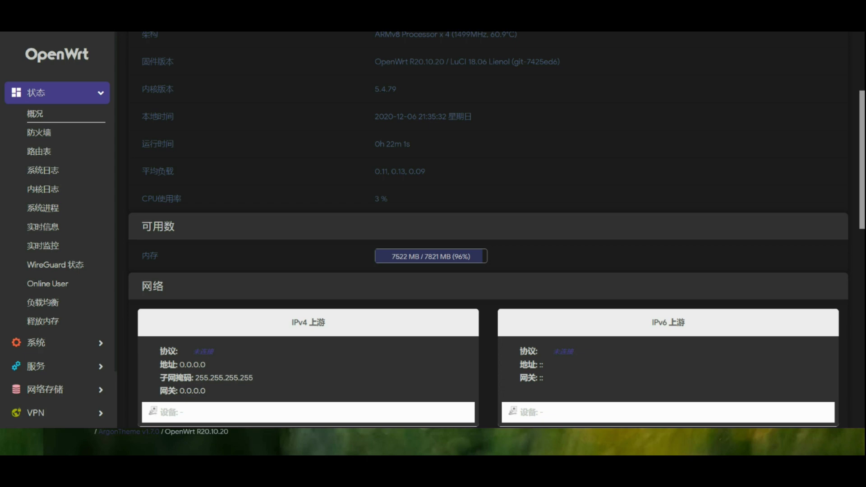
Step: Go to the 网络 > 接口 interfaces list
click(84, 342)
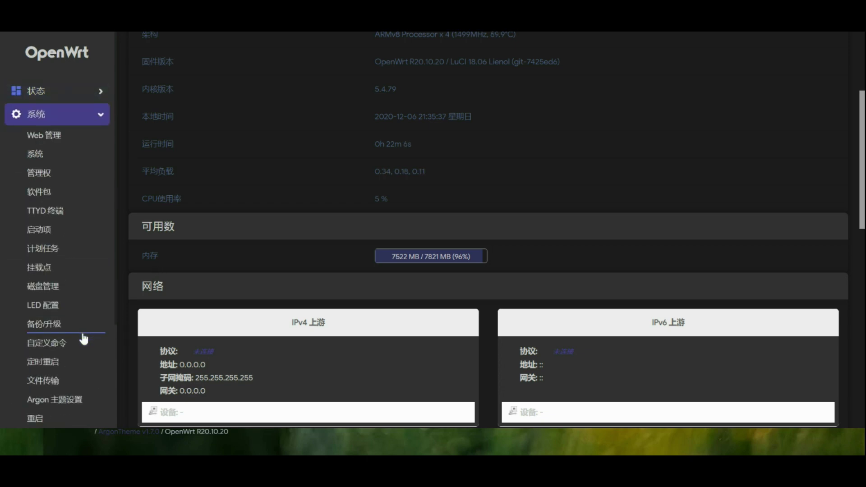
scroll(83, 336, down, 2)
scroll(79, 377, down, 1)
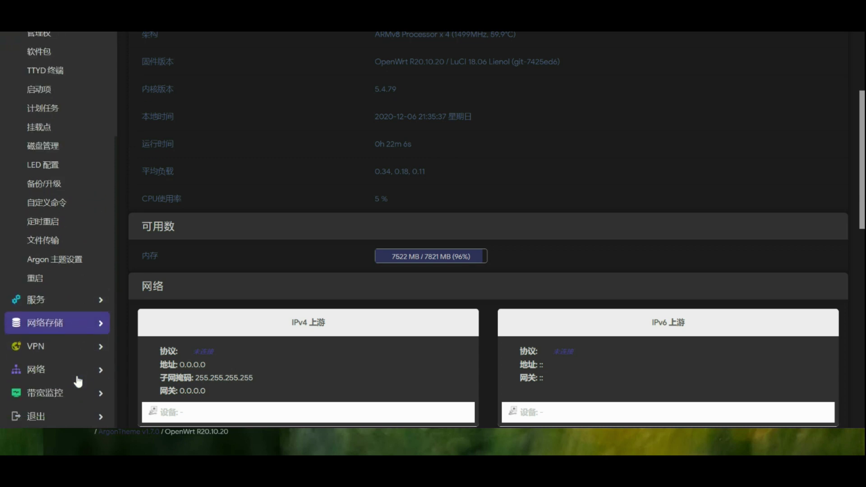
click(63, 378)
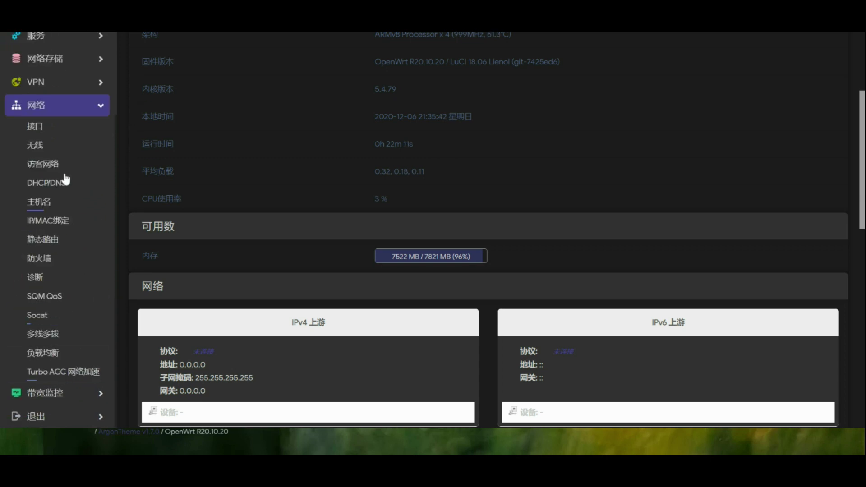
click(34, 130)
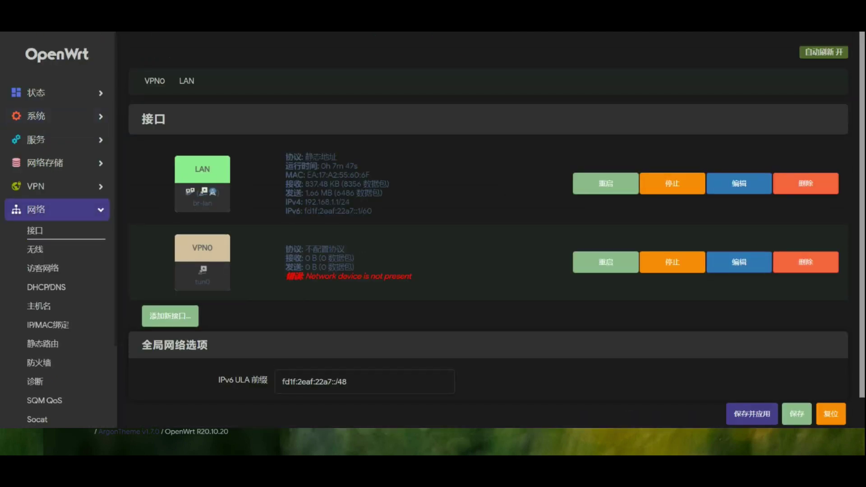
Step: Add a new interface named WAN as a DHCP client on eth0
click(170, 318)
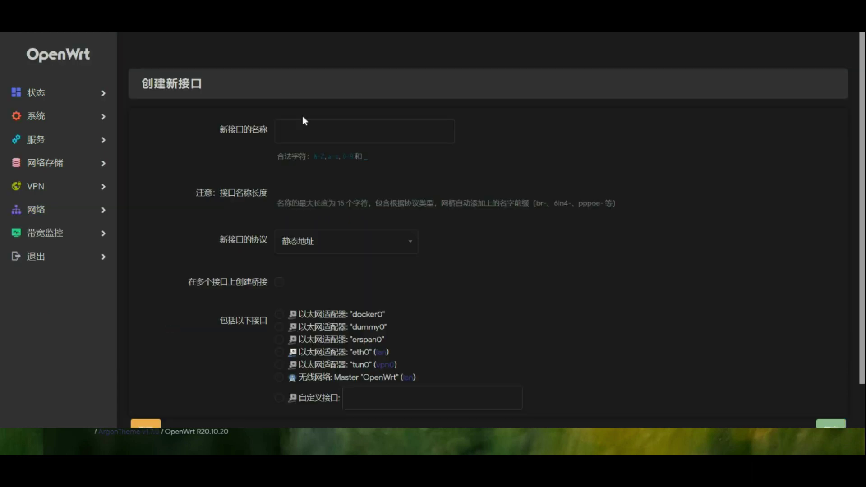
click(302, 131)
text(WAN)
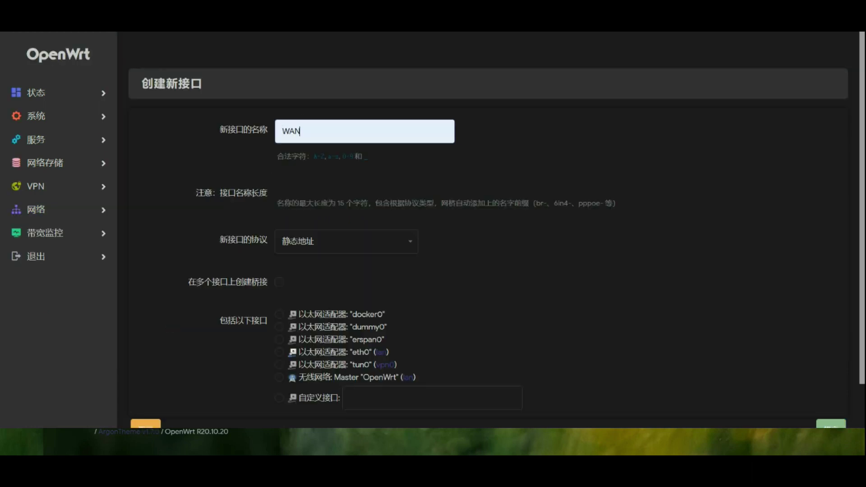
click(320, 258)
scroll(324, 272, down, 2)
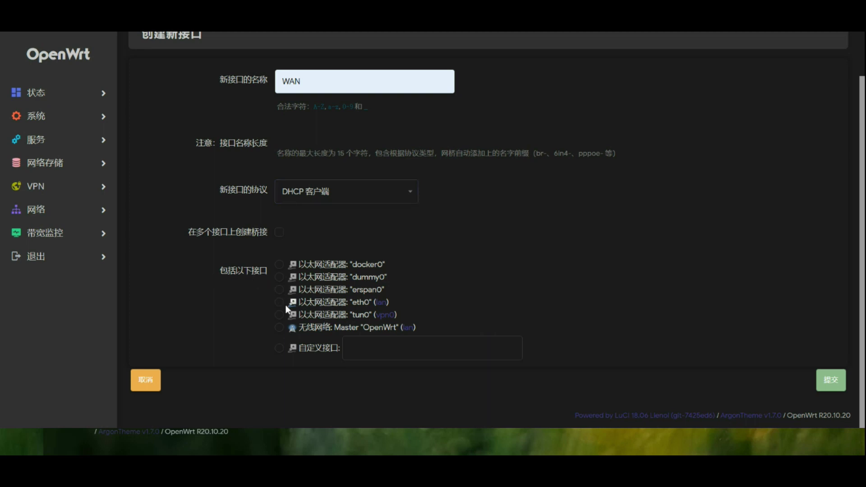
click(282, 306)
click(839, 387)
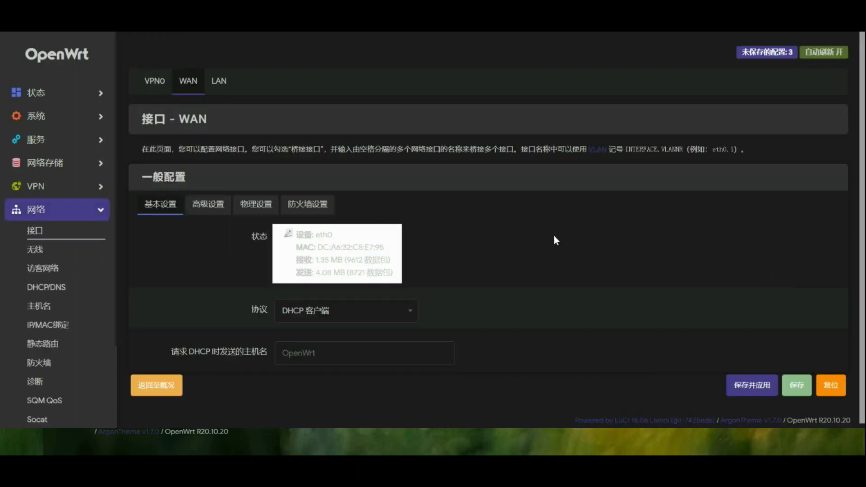
Step: Uncheck eth0 in the LAN interface's 物理设置, then save and apply
click(36, 232)
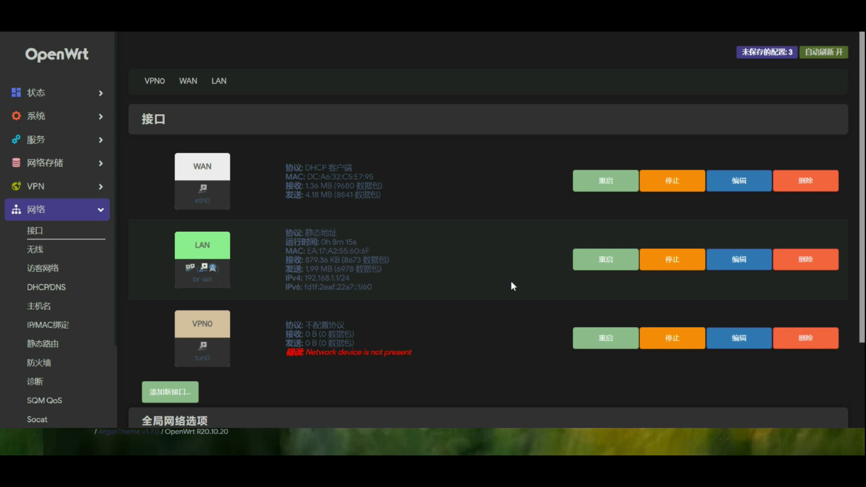
click(735, 270)
click(255, 186)
scroll(311, 309, down, 2)
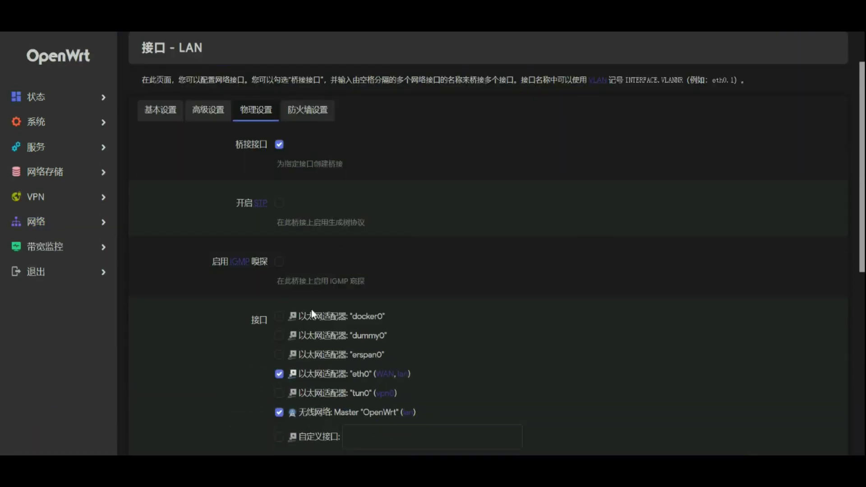
scroll(312, 314, down, 1)
click(279, 346)
scroll(455, 379, down, 2)
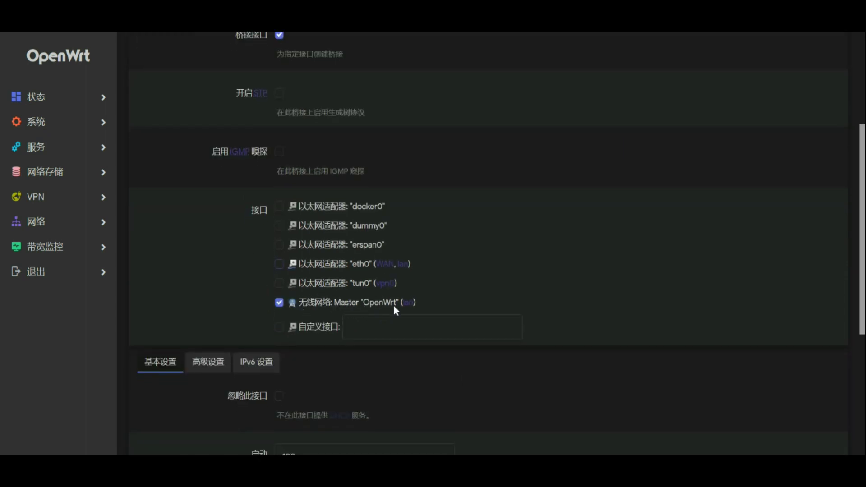
scroll(545, 312, down, 5)
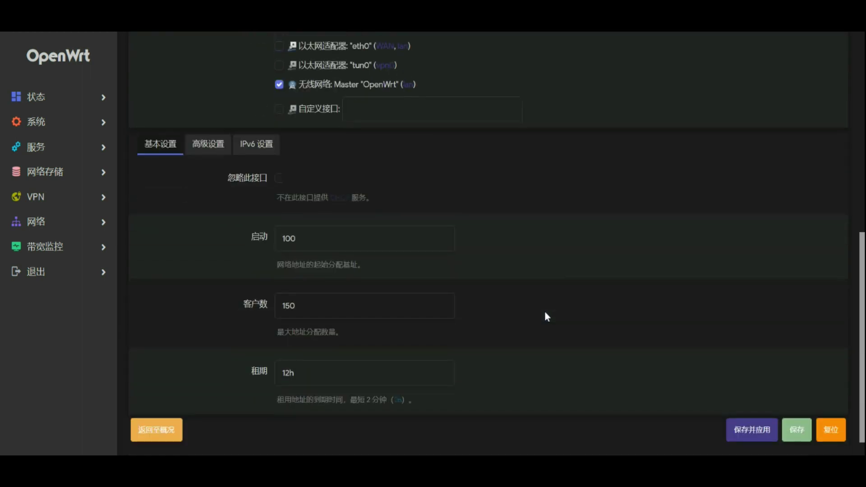
click(746, 440)
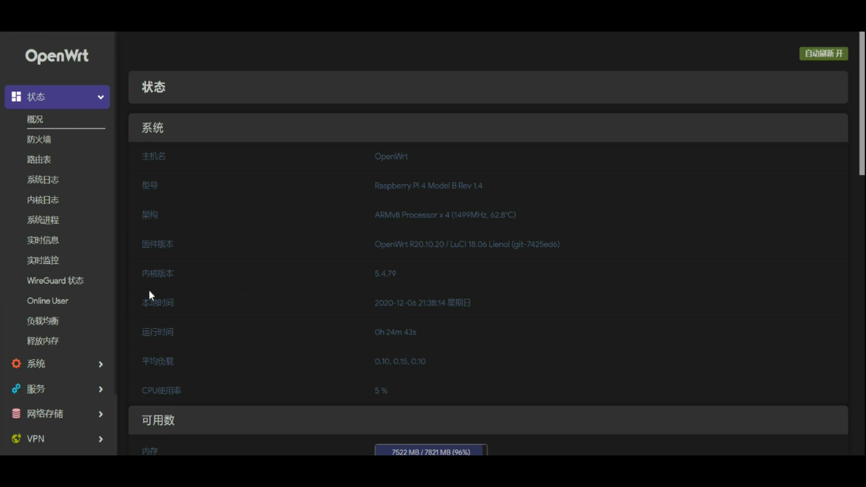
Step: Collapse 状态 and go to 网络 > 无线 for the wireless overview
scroll(131, 356, down, 1)
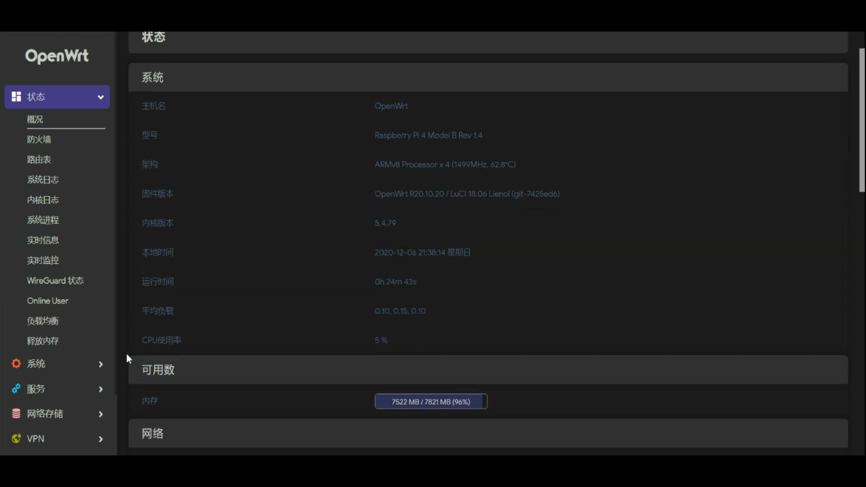
click(68, 106)
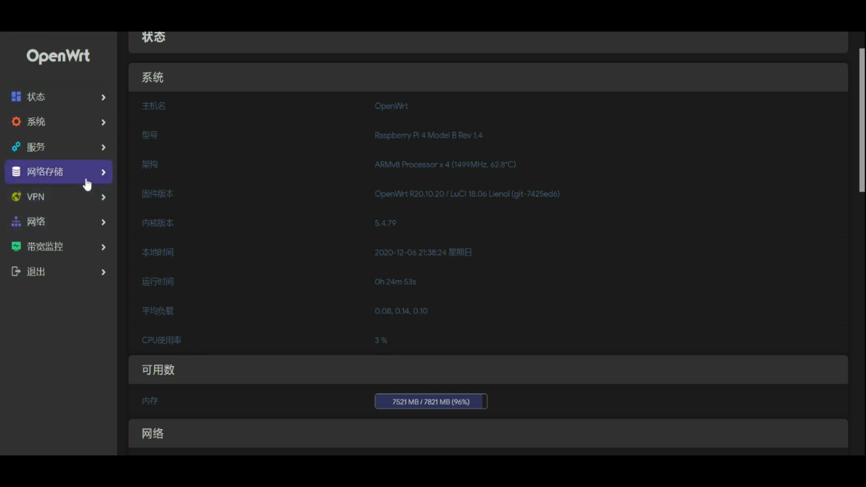
click(87, 234)
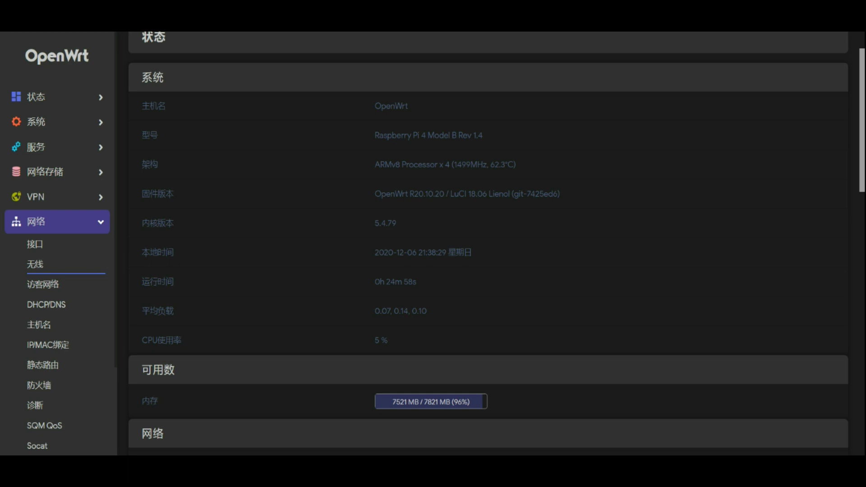
click(38, 276)
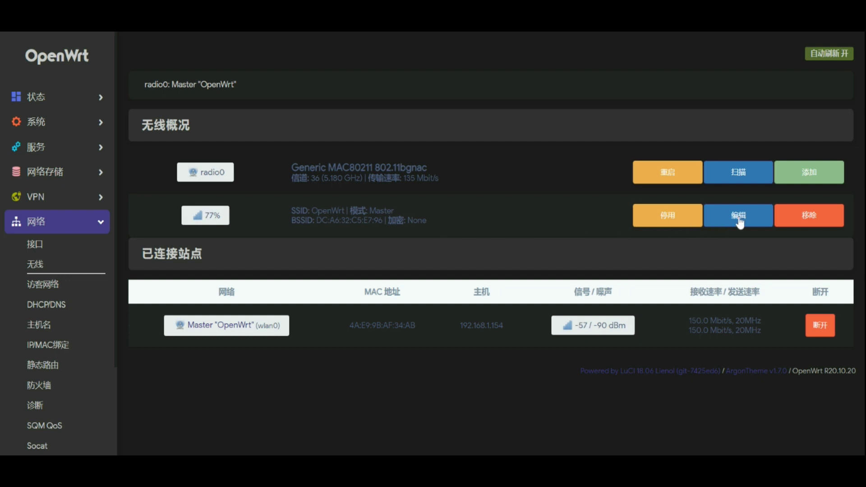
Step: Set the OpenWrt SSID's encryption to WPA2-PSK with a password, then save and apply
scroll(456, 259, down, 2)
scroll(456, 261, down, 5)
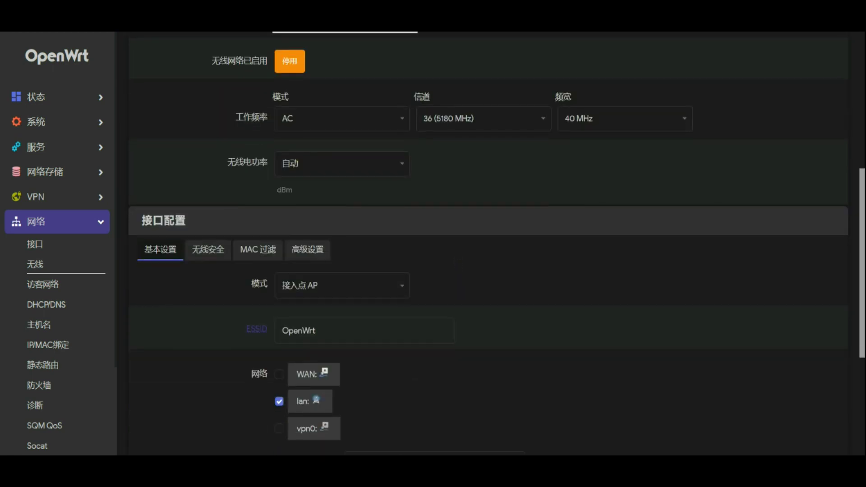
scroll(496, 244, down, 2)
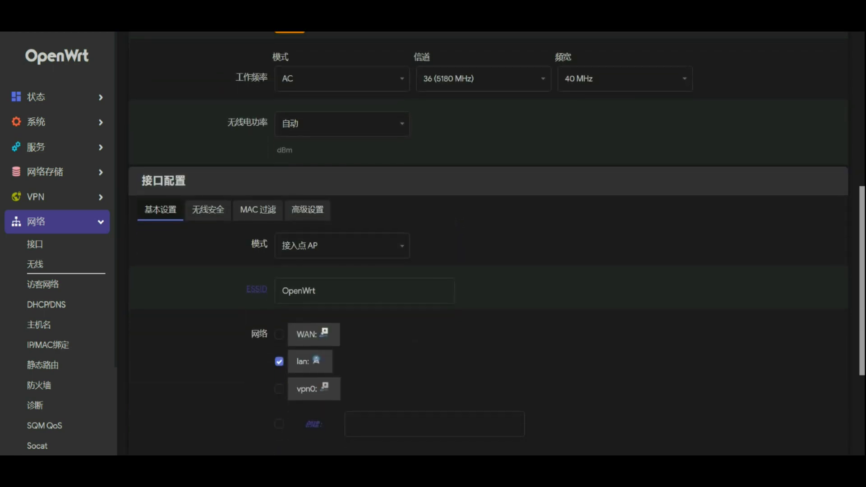
click(316, 291)
click(205, 216)
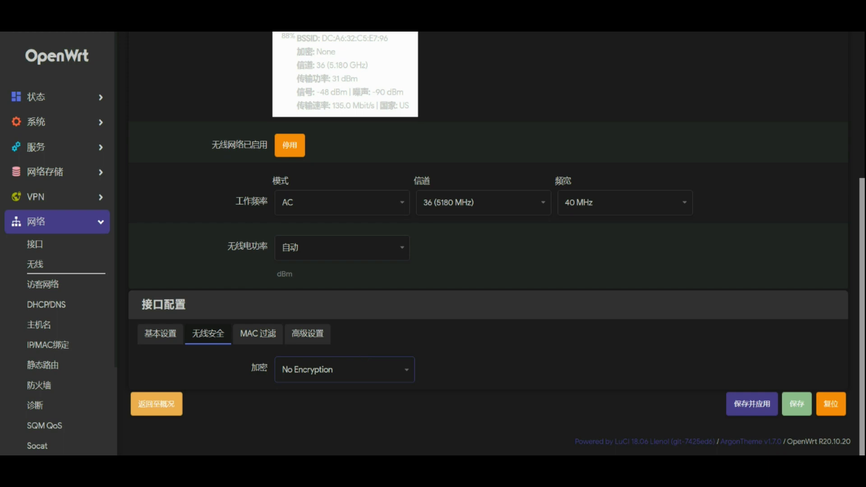
key(Down)
key(Down)
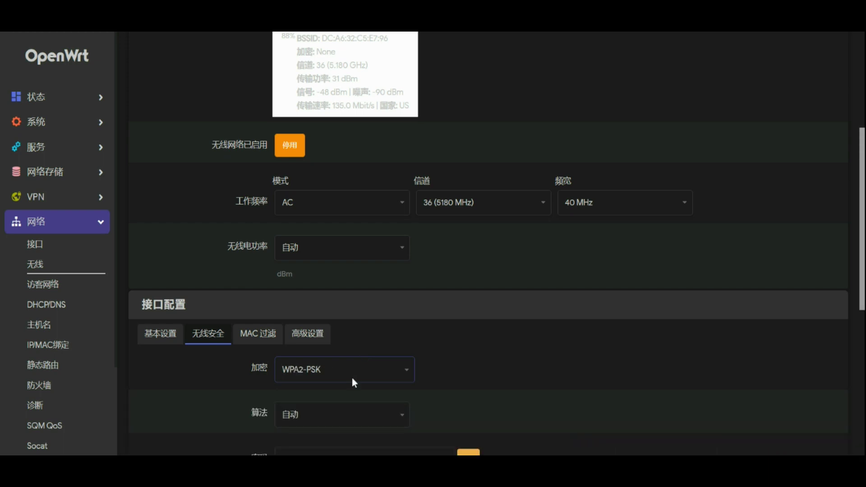
scroll(342, 438, down, 3)
click(408, 351)
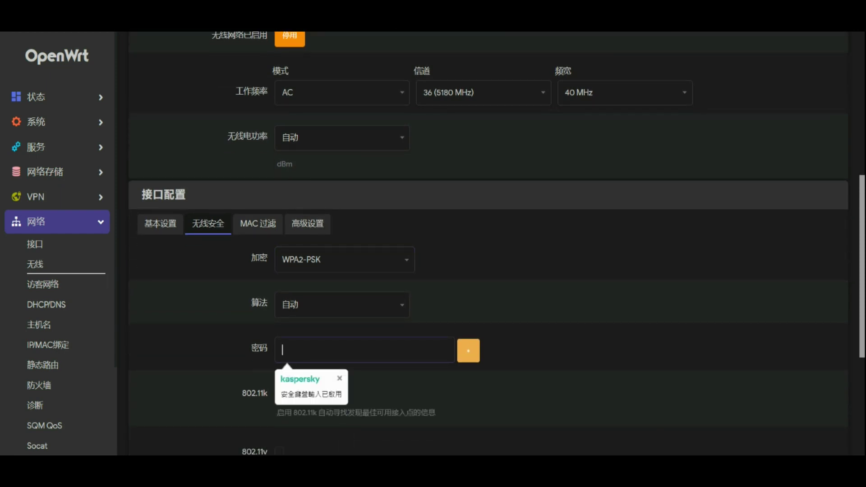
text(12345678)
scroll(673, 350, down, 5)
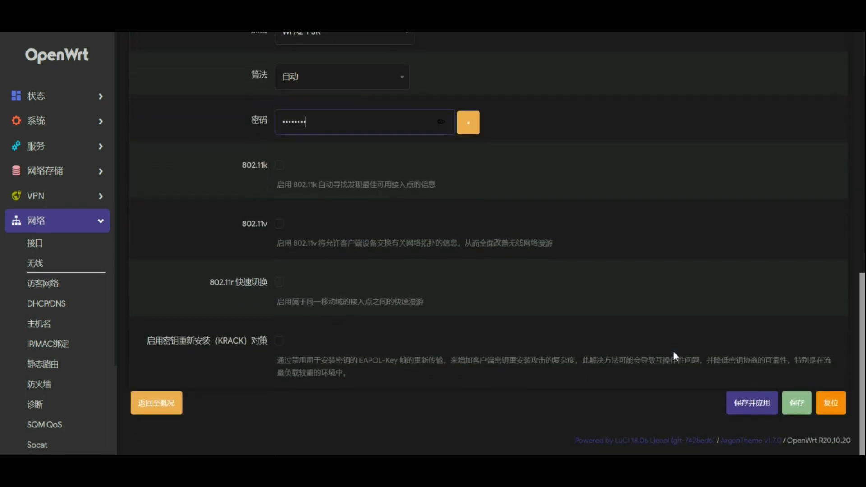
click(759, 411)
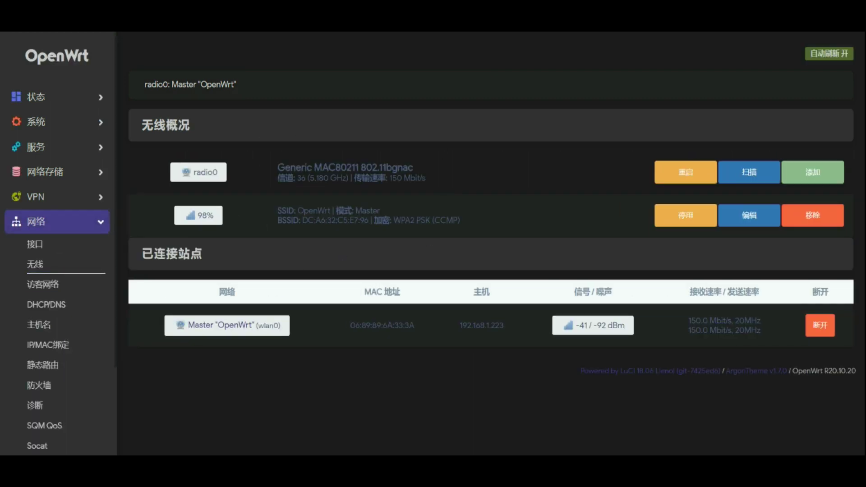
Step: Select the SSID and encryption details, collapse 网络 and expand 服务
drag(461, 222, 278, 208)
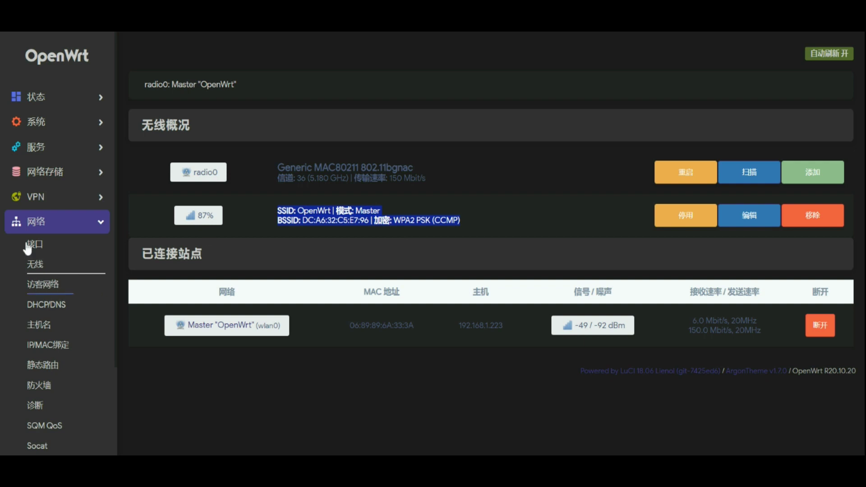
click(52, 222)
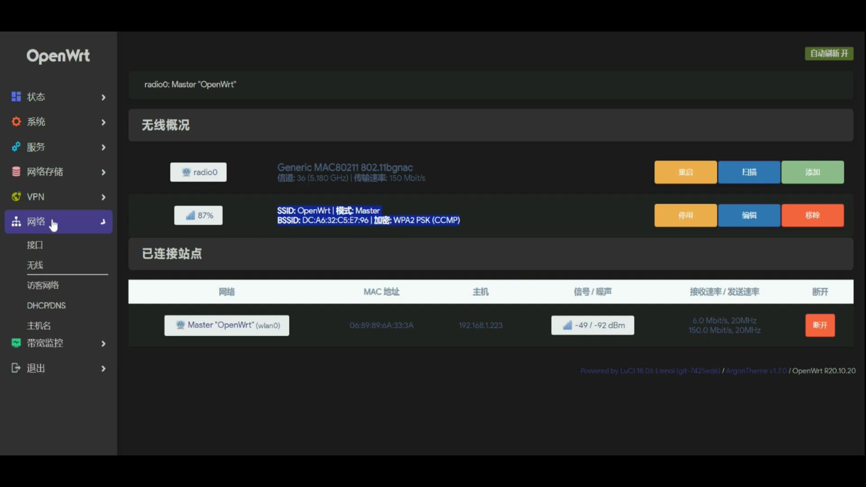
click(73, 162)
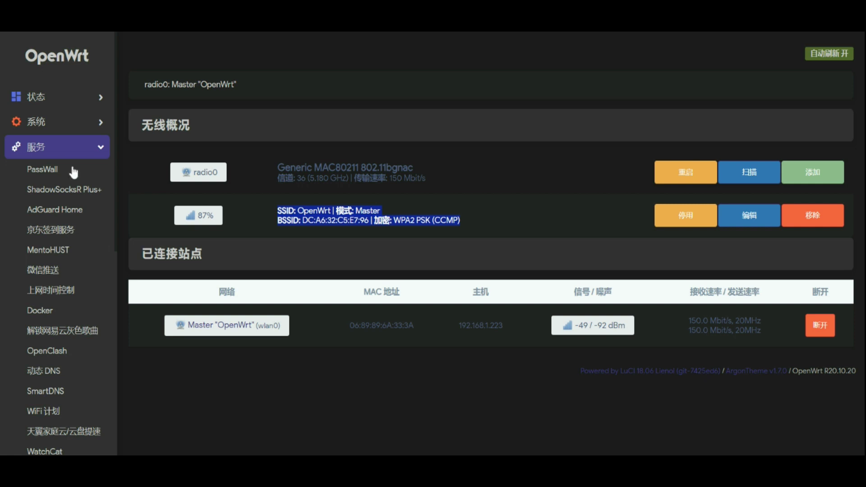
Step: Download the latest core version from the AdGuard Home settings page
click(74, 212)
scroll(535, 264, down, 2)
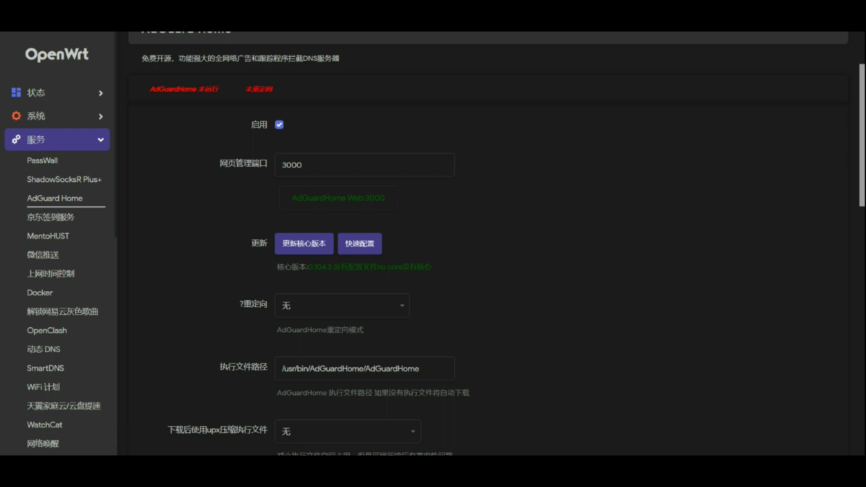
click(288, 251)
Step: Set 重定向 to redirect port 53 to AdGuard Home, tick 启用, and save and apply
scroll(299, 165, down, 2)
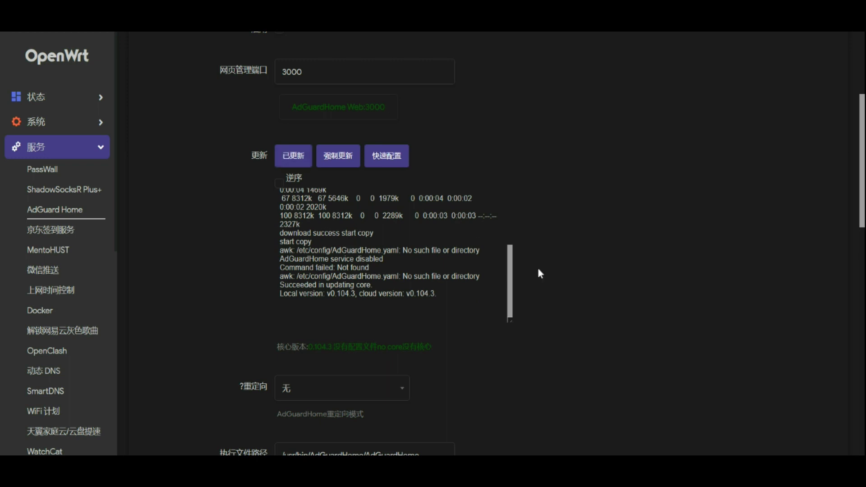
scroll(530, 326, down, 3)
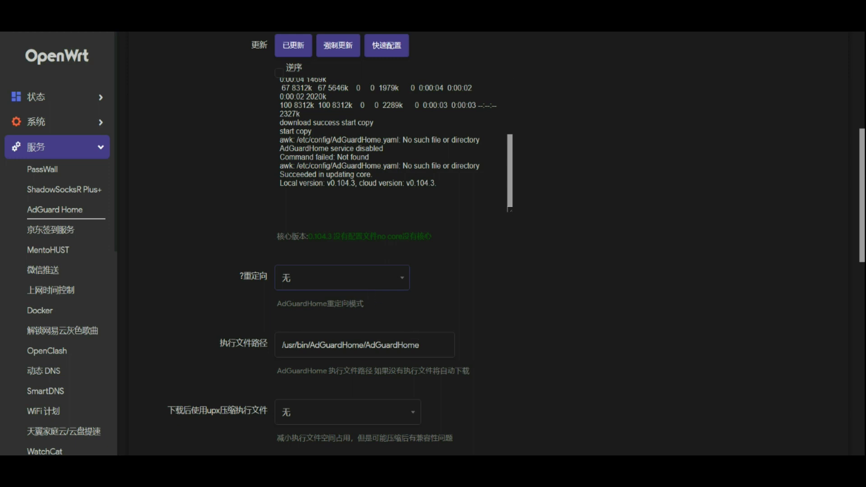
click(410, 324)
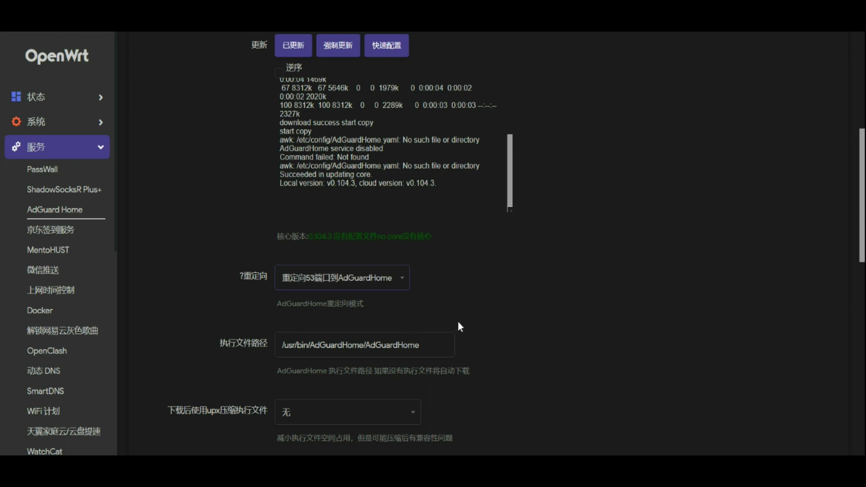
scroll(459, 321, down, 2)
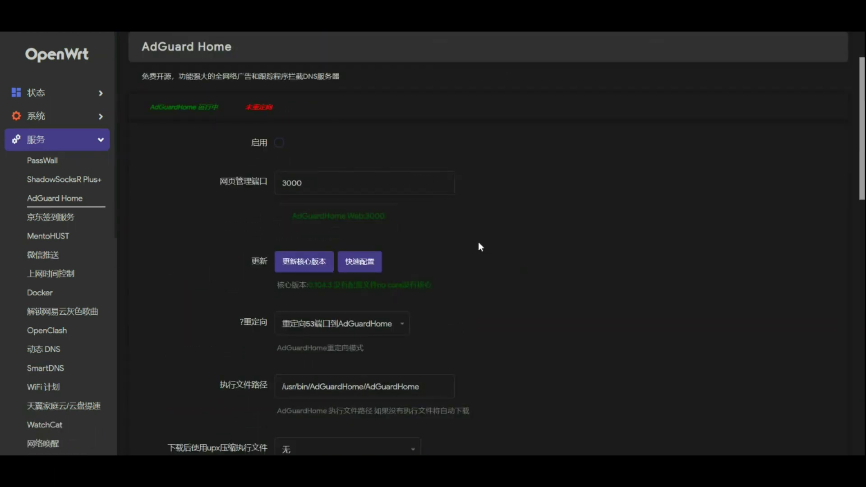
scroll(442, 282, down, 2)
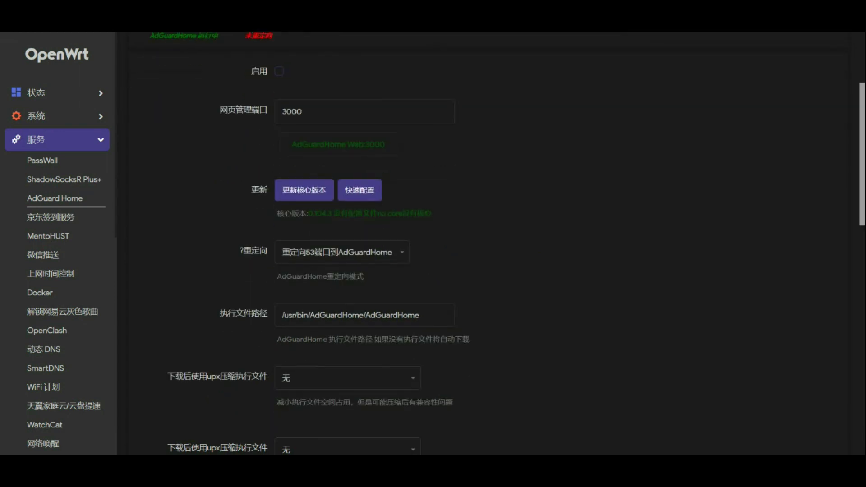
click(280, 71)
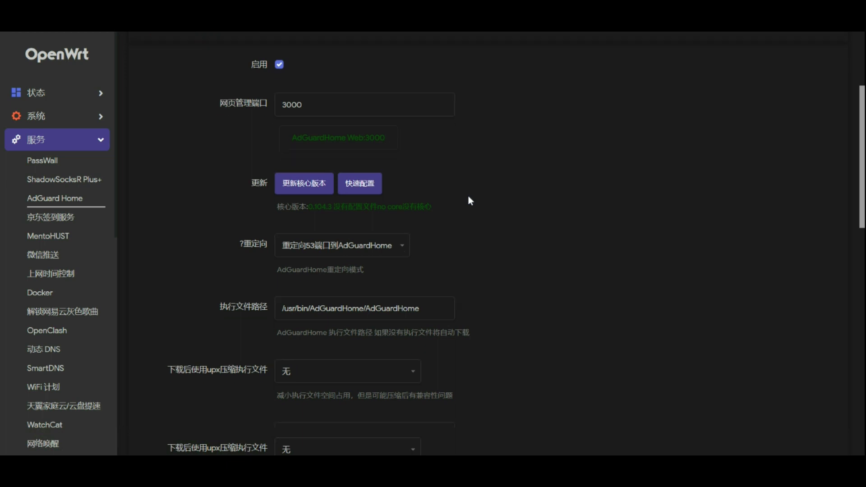
scroll(468, 201, down, 15)
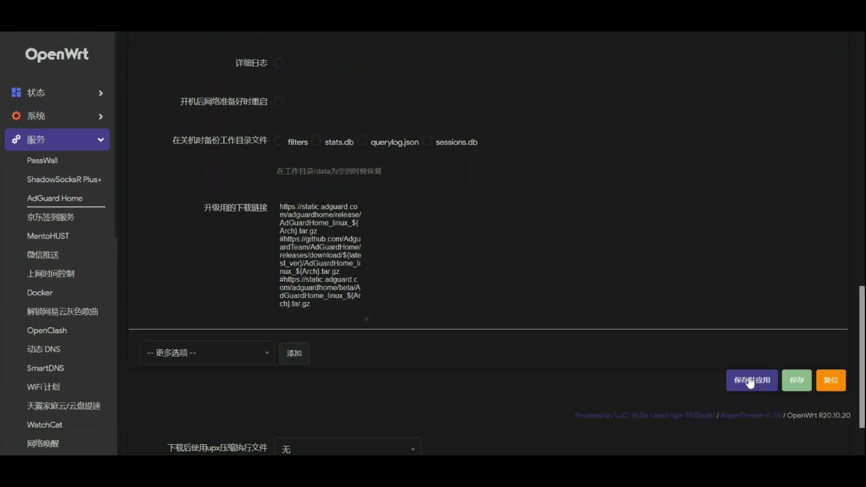
click(751, 382)
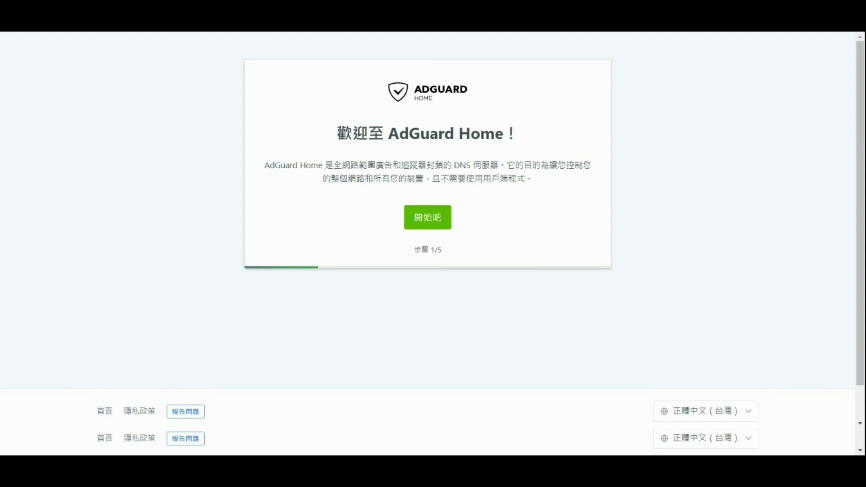
Step: Set the admin web port to 8000 and DNS port to 533, then advance the wizard
click(432, 218)
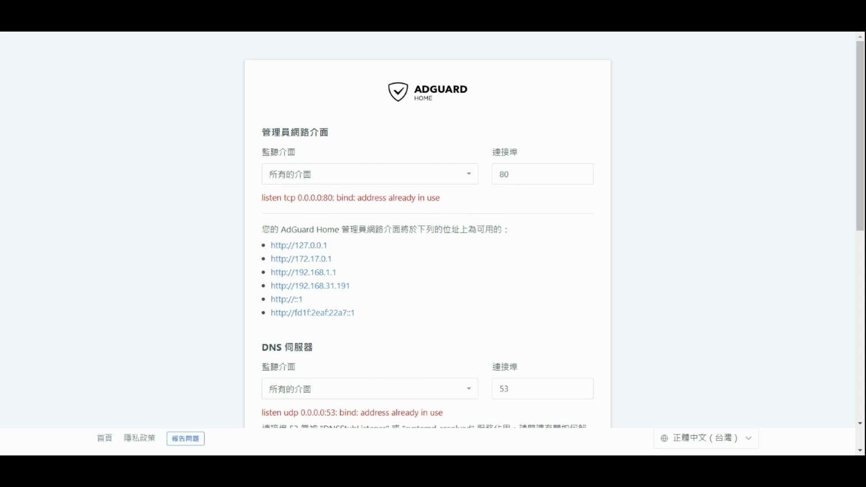
click(541, 174)
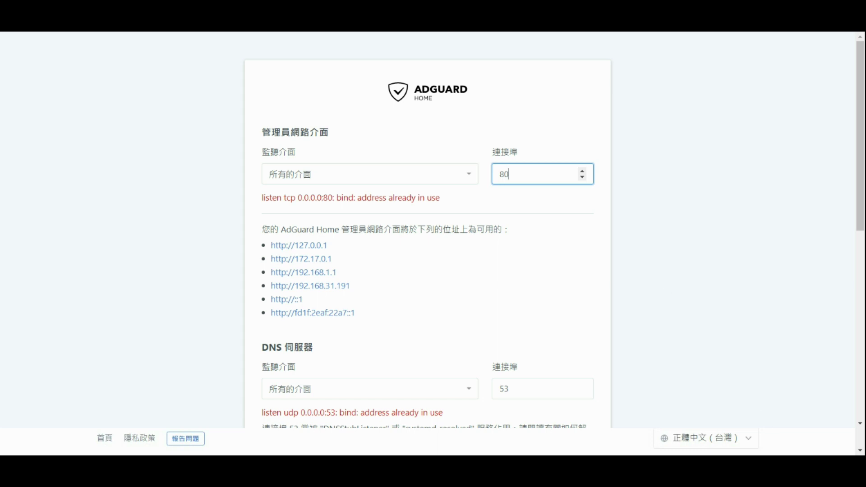
text(00)
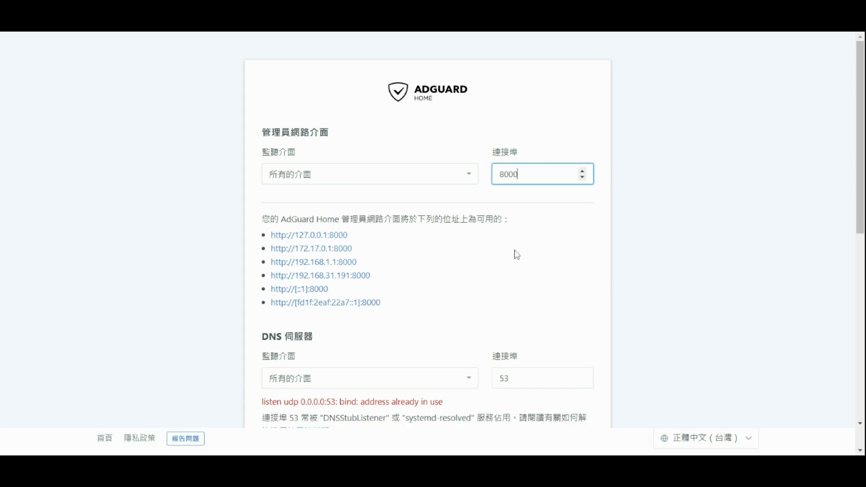
scroll(518, 255, down, 4)
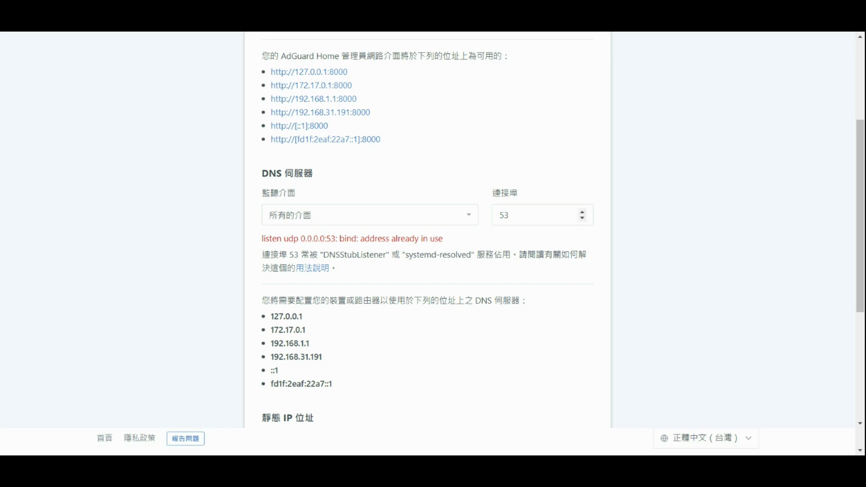
click(509, 215)
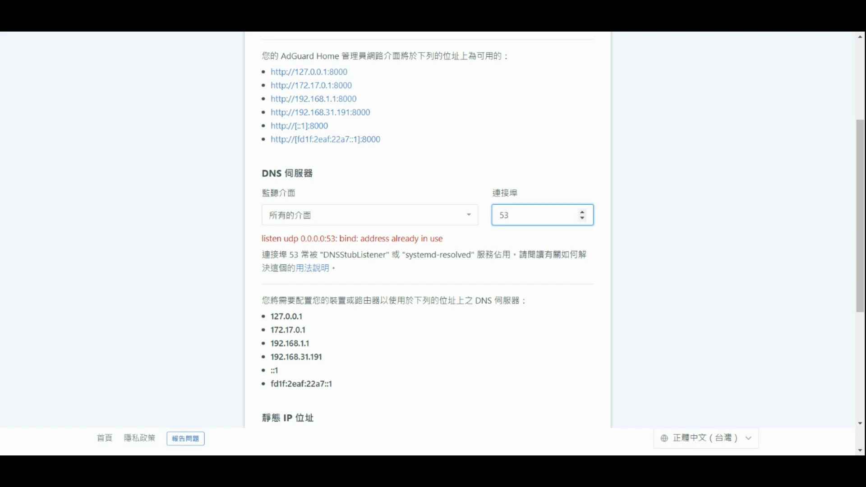
text(3)
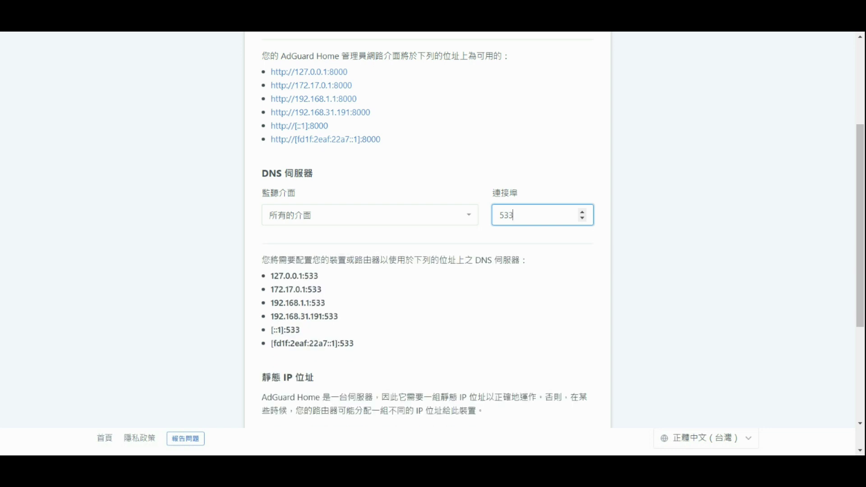
scroll(697, 316, down, 4)
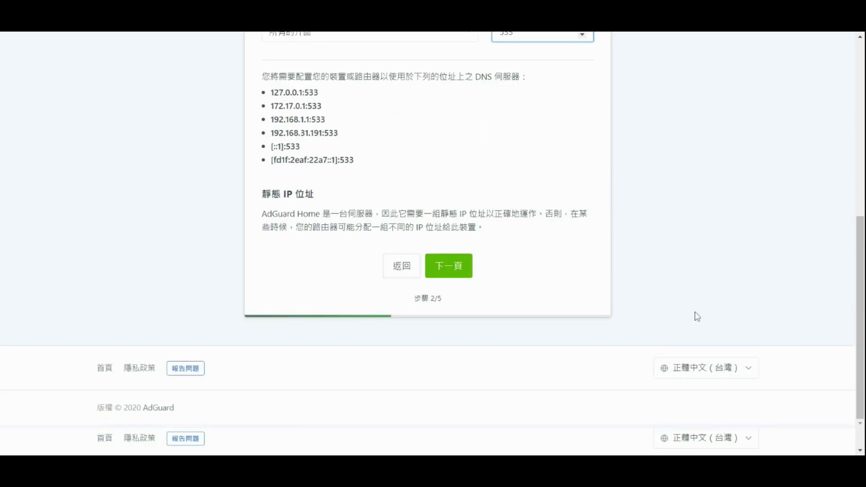
click(461, 275)
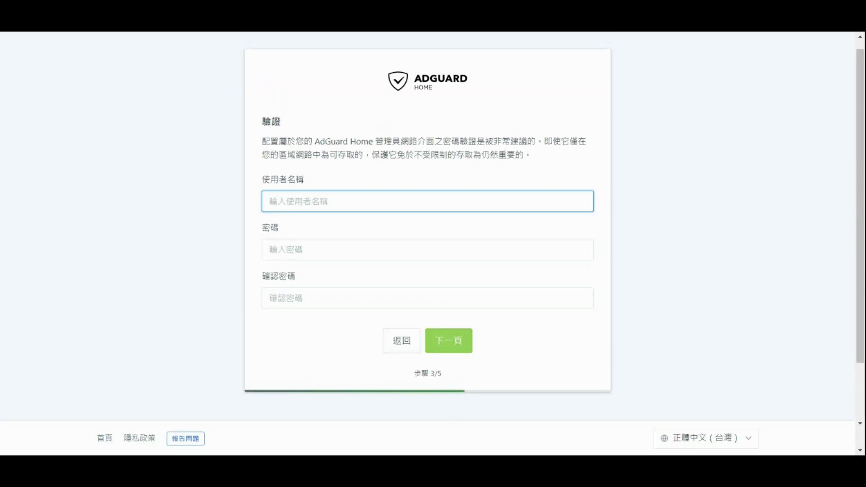
Step: Enter the administrator username, password and confirmation, and save them
text(ㄎ)
key(BackSpace)
text(admin)
key(Tab)
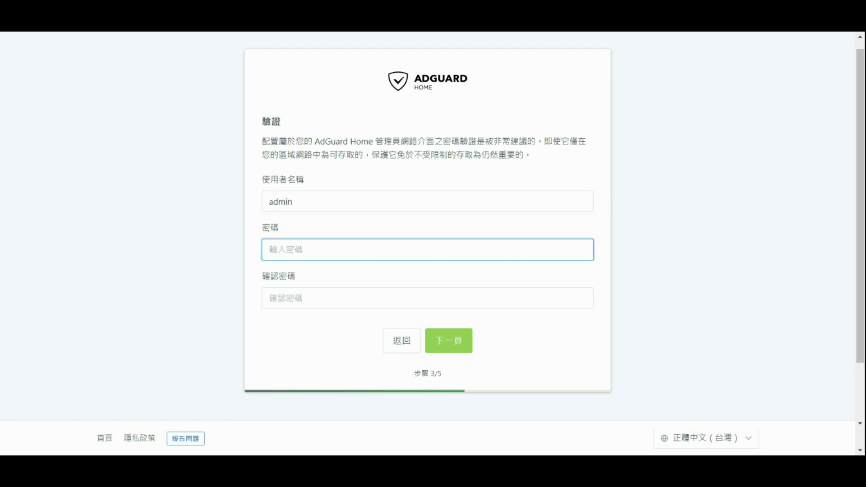
text(admin)
key(Tab)
text(admin)
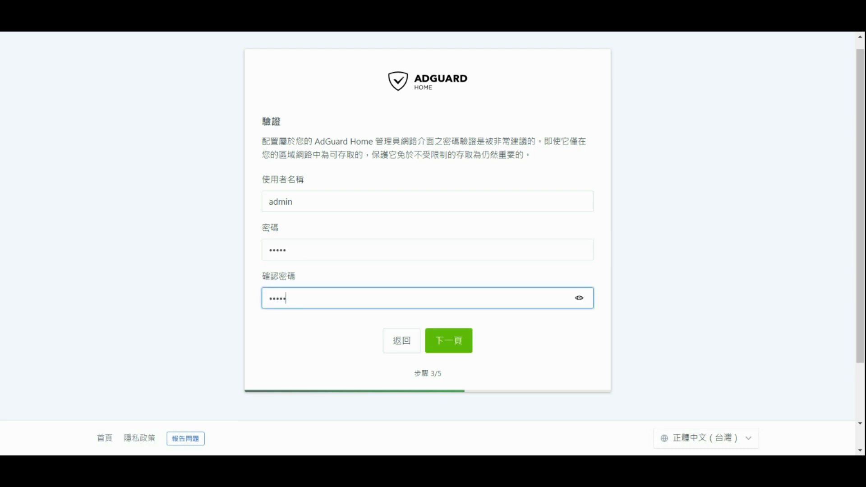
click(457, 345)
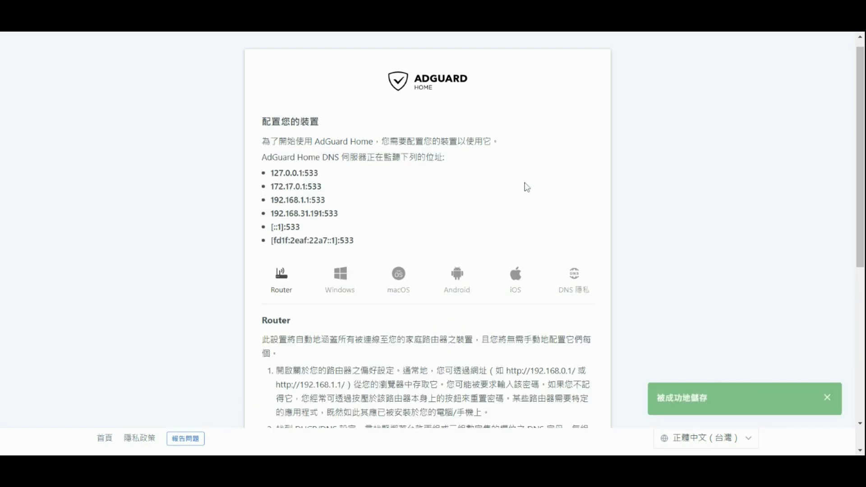
Step: Pass the device configuration step and finish setup to the dashboard
scroll(586, 196, down, 4)
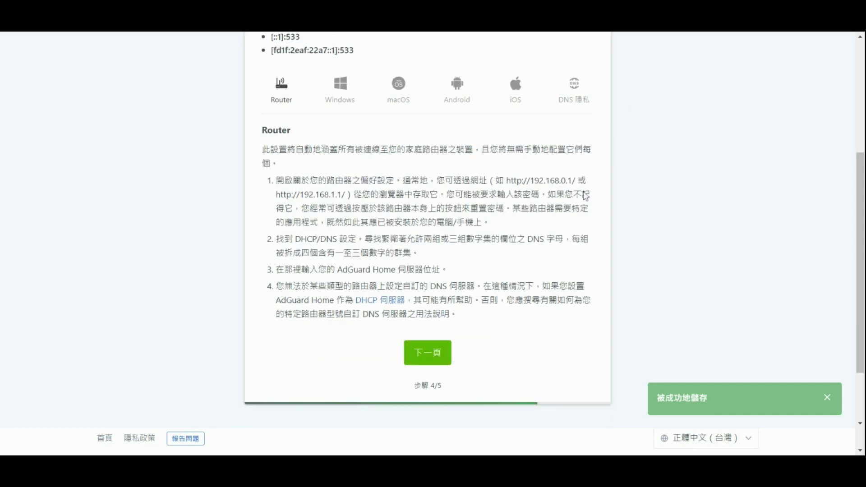
click(428, 354)
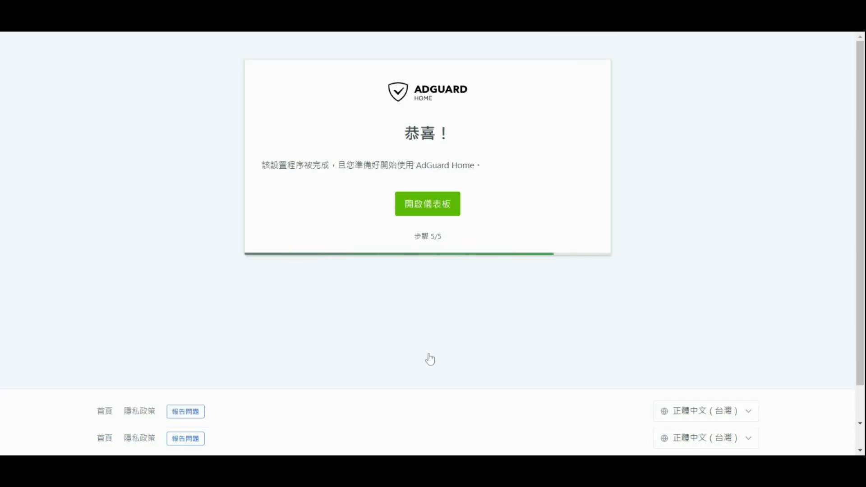
click(439, 203)
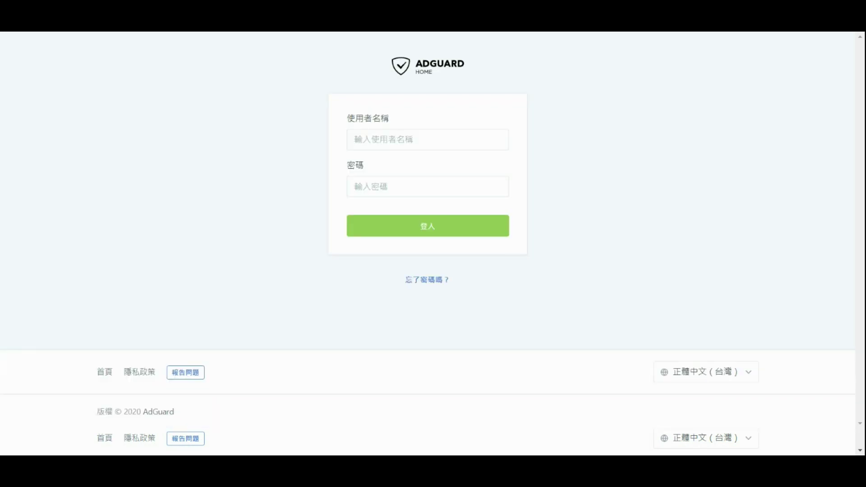
Step: Sign in, review the dashboard's 1 query and 0 blocked, then show the 過濾器 menu
click(474, 243)
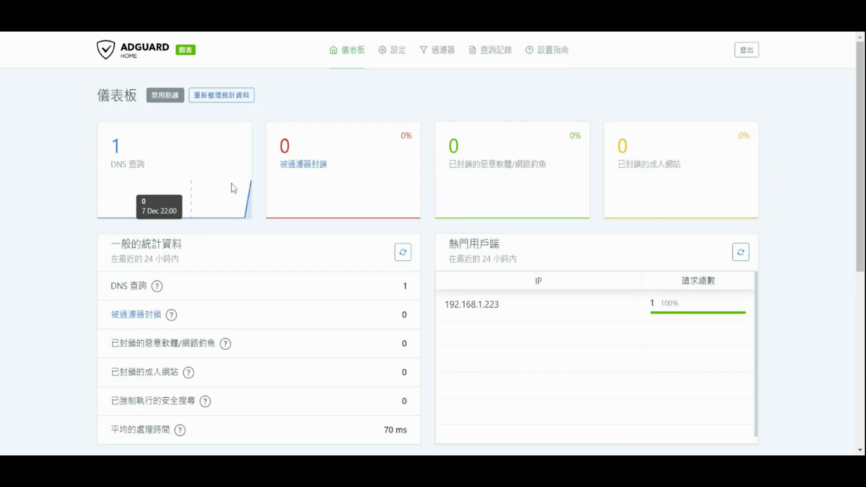
scroll(412, 373, down, 3)
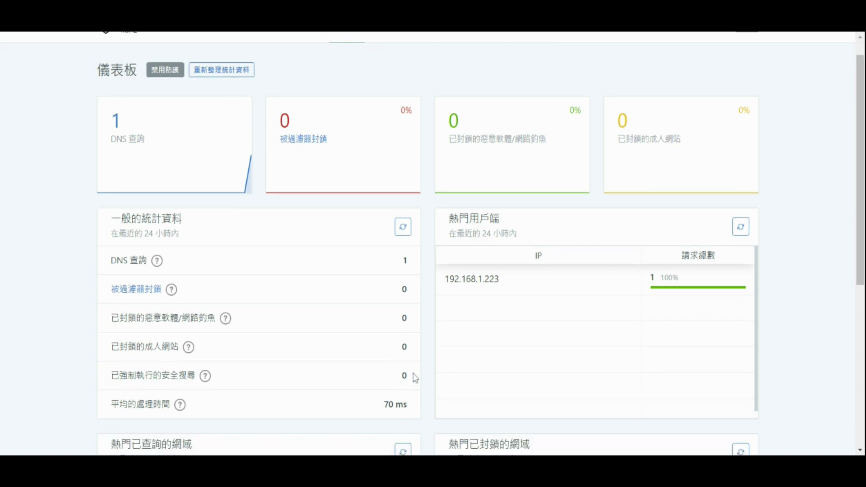
scroll(413, 374, up, 3)
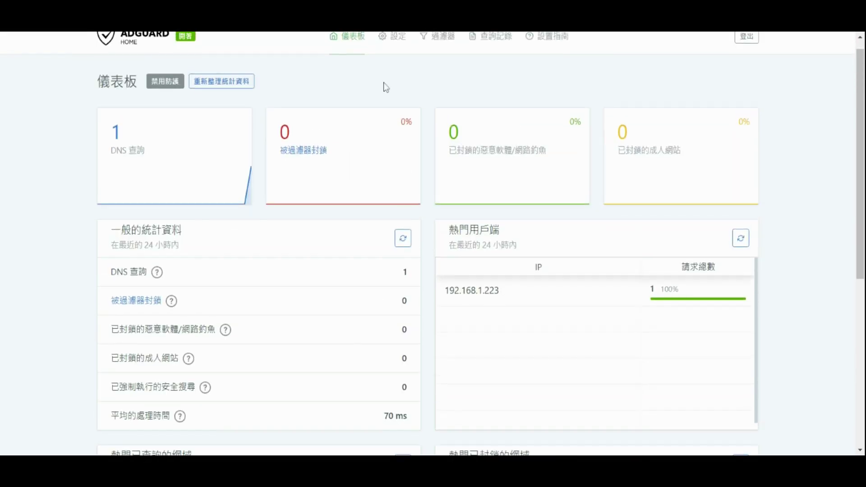
scroll(385, 88, up, 1)
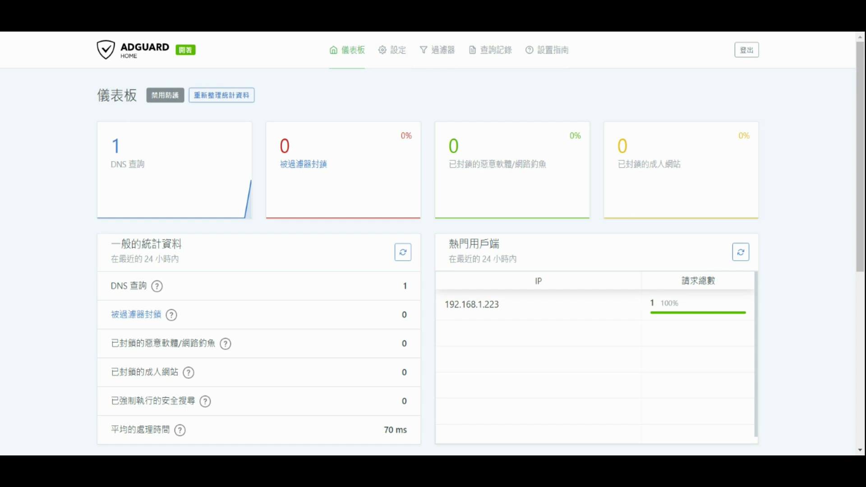
click(434, 54)
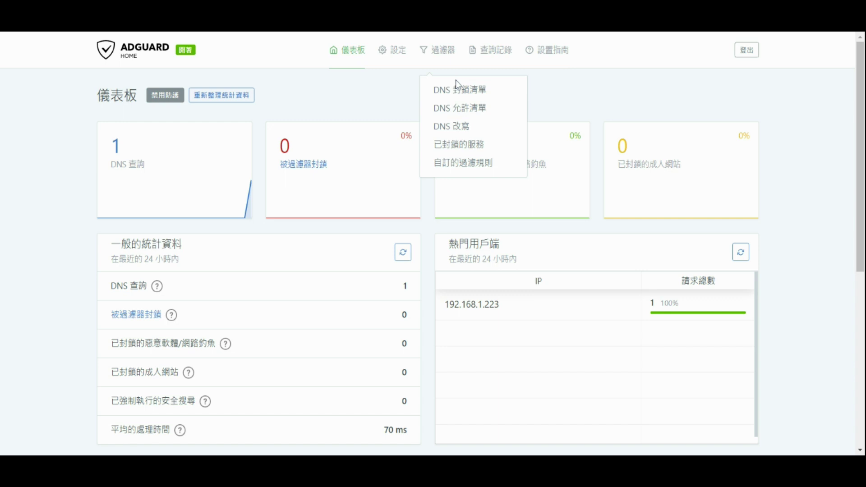
Step: Check the DNS blocklists for updates and confirm the AdGuard DNS filter's 08:04 update time
click(457, 94)
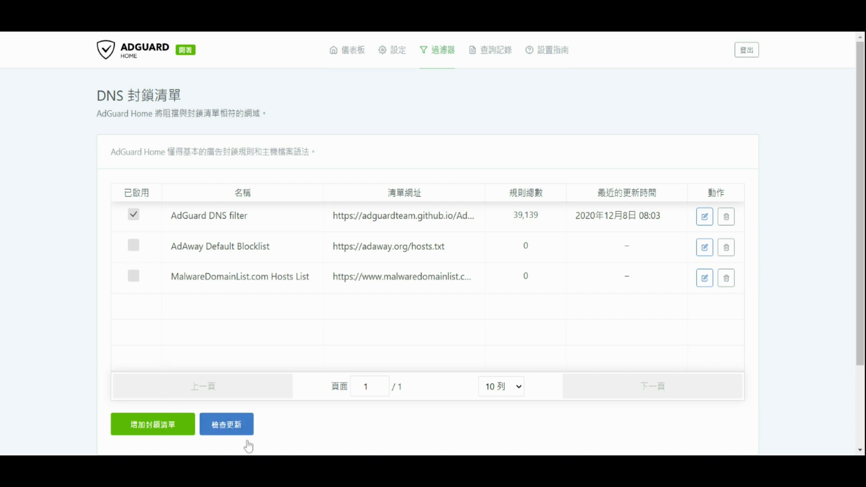
click(235, 429)
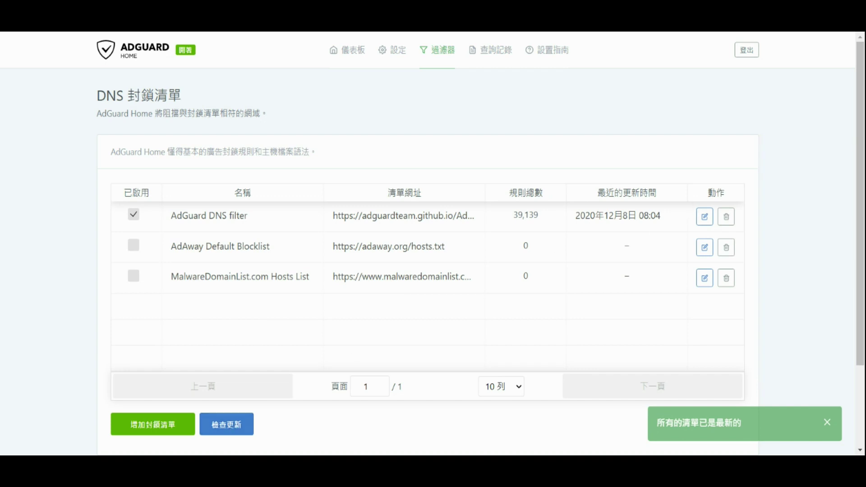
drag(689, 212, 574, 217)
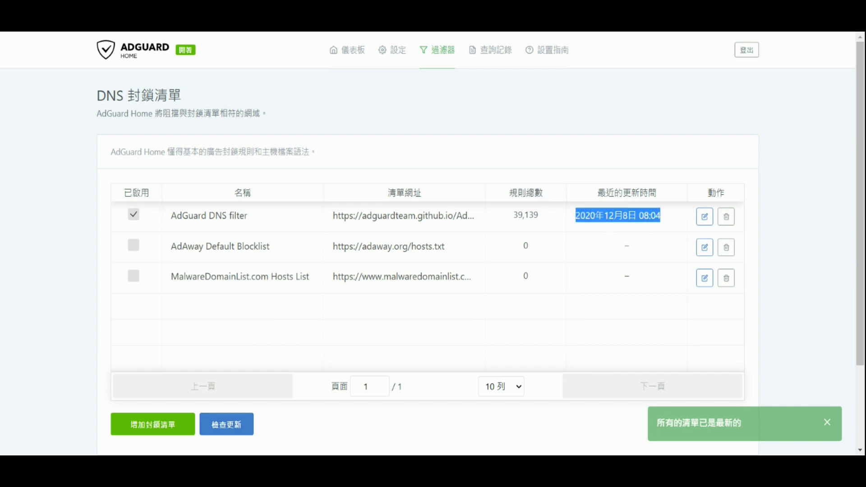
click(541, 122)
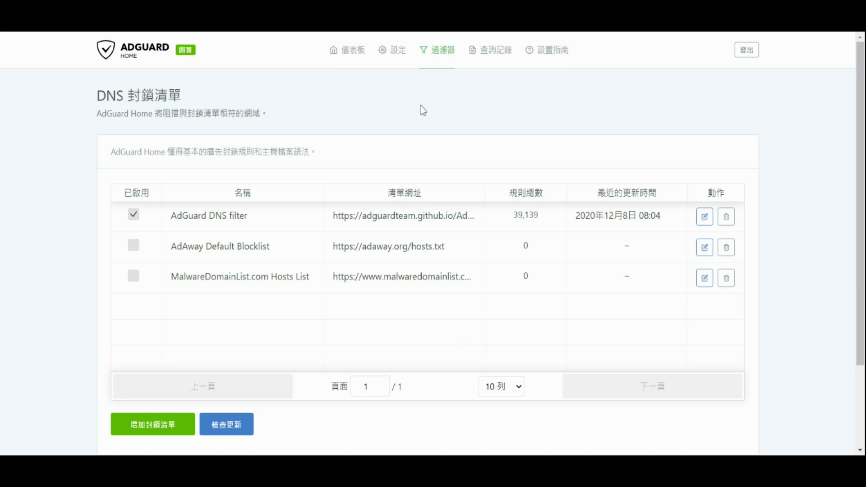
mouse_move(404, 53)
Step: Review the dashboard statistics: 108 DNS queries, 38 blocked by filters (35.19%), 64 ms average
click(344, 64)
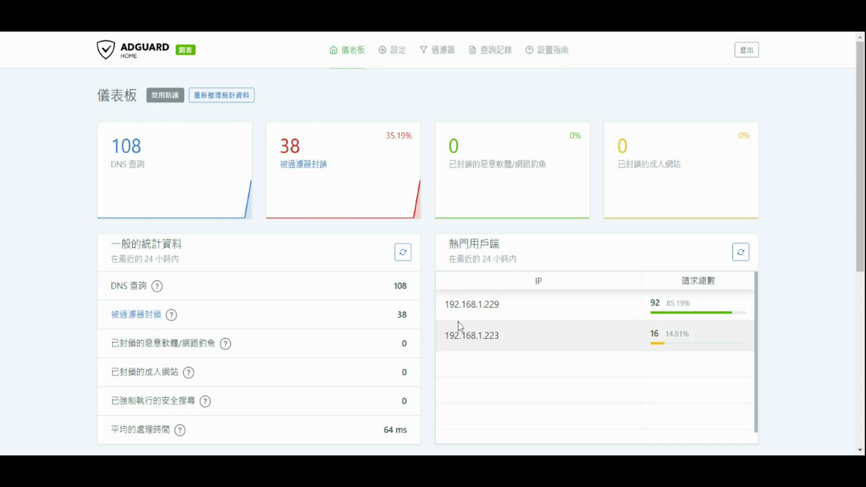
mouse_move(458, 314)
mouse_move(487, 322)
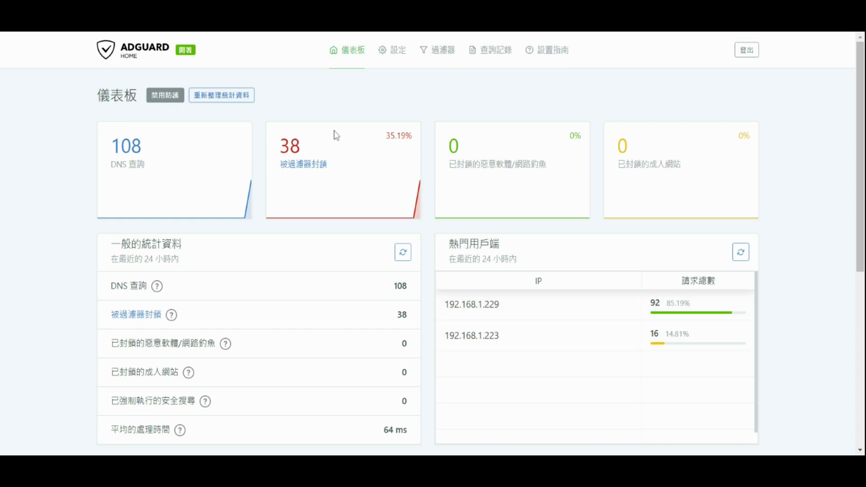
mouse_move(347, 206)
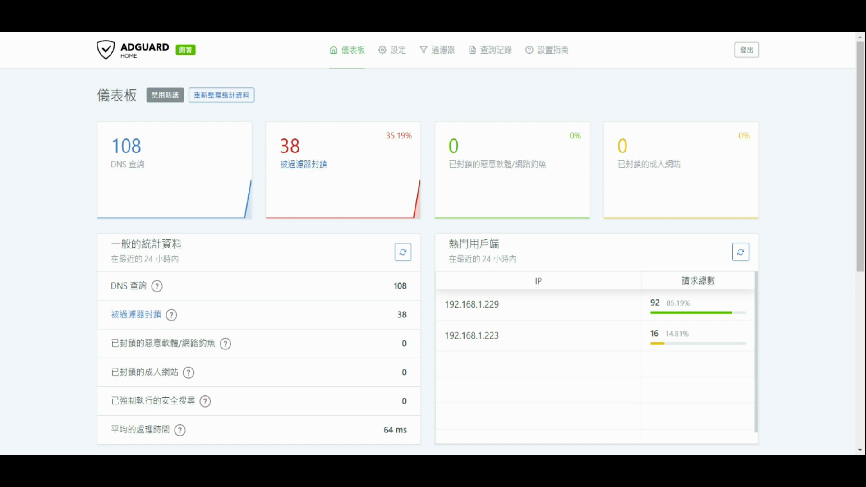